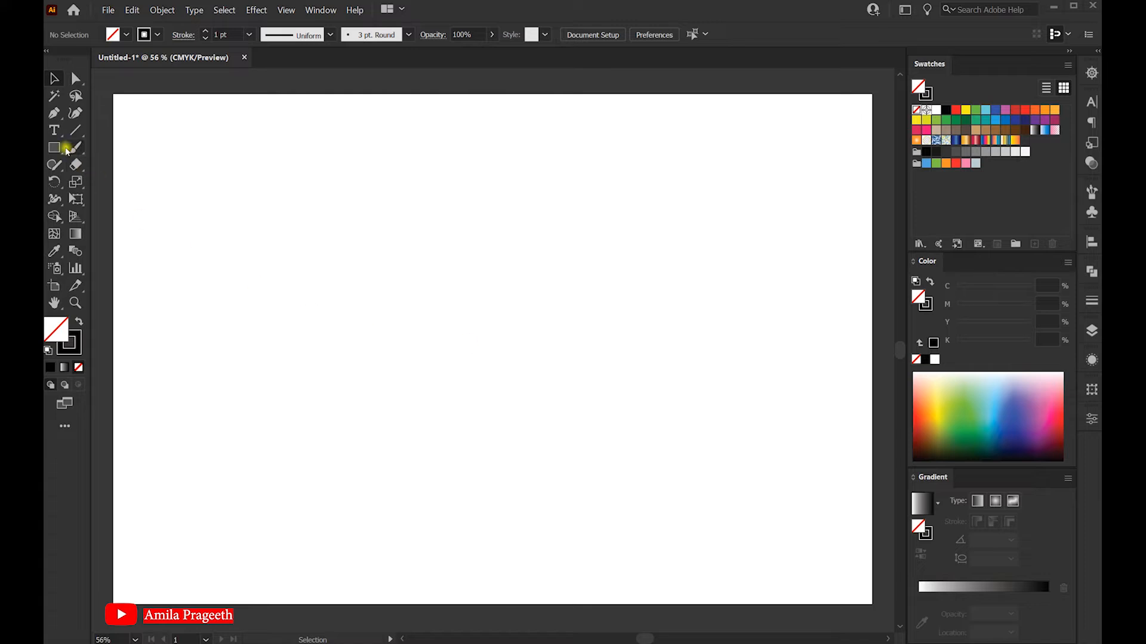
# Add a line of point text reading "text effect" in the upper middle of the blank artboard
pyautogui.click(54, 132)
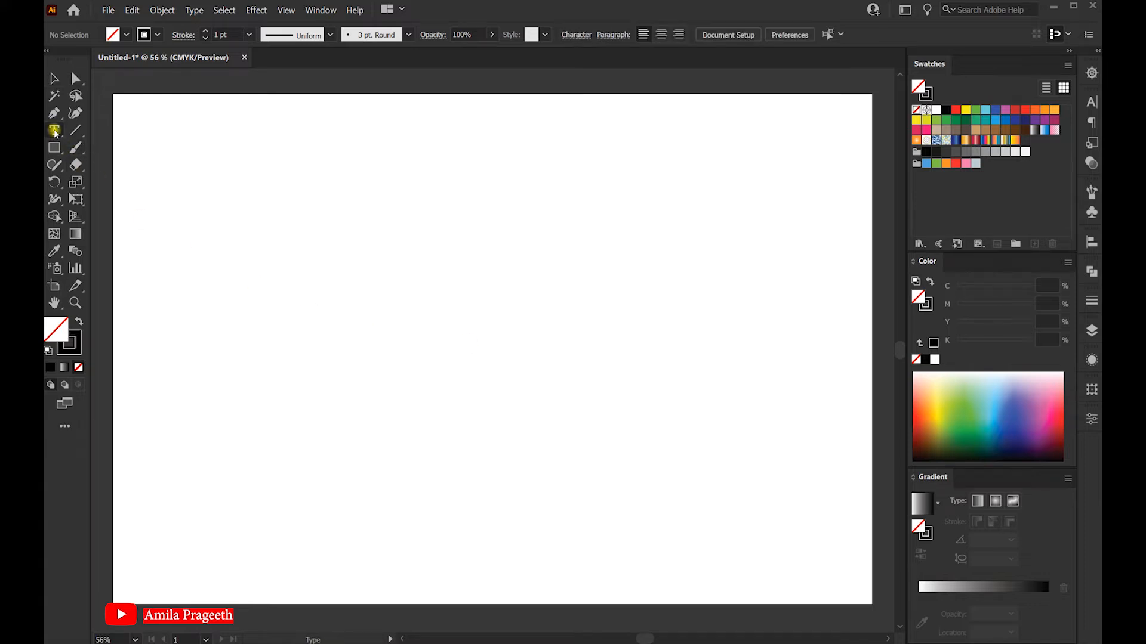
pyautogui.click(401, 271)
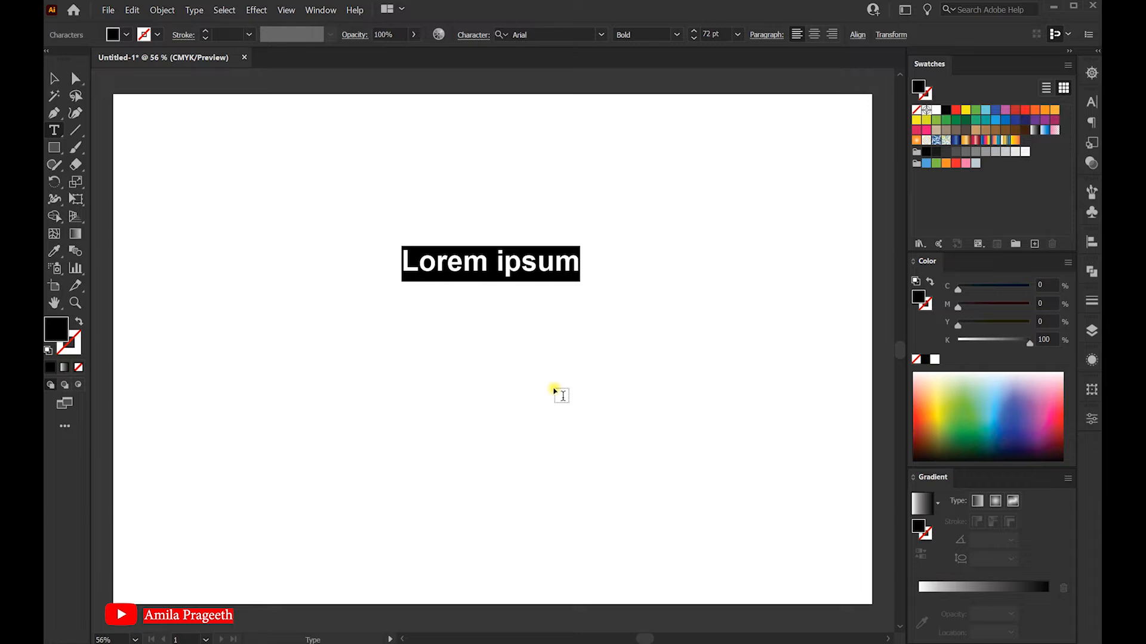
pyautogui.write('text effect')
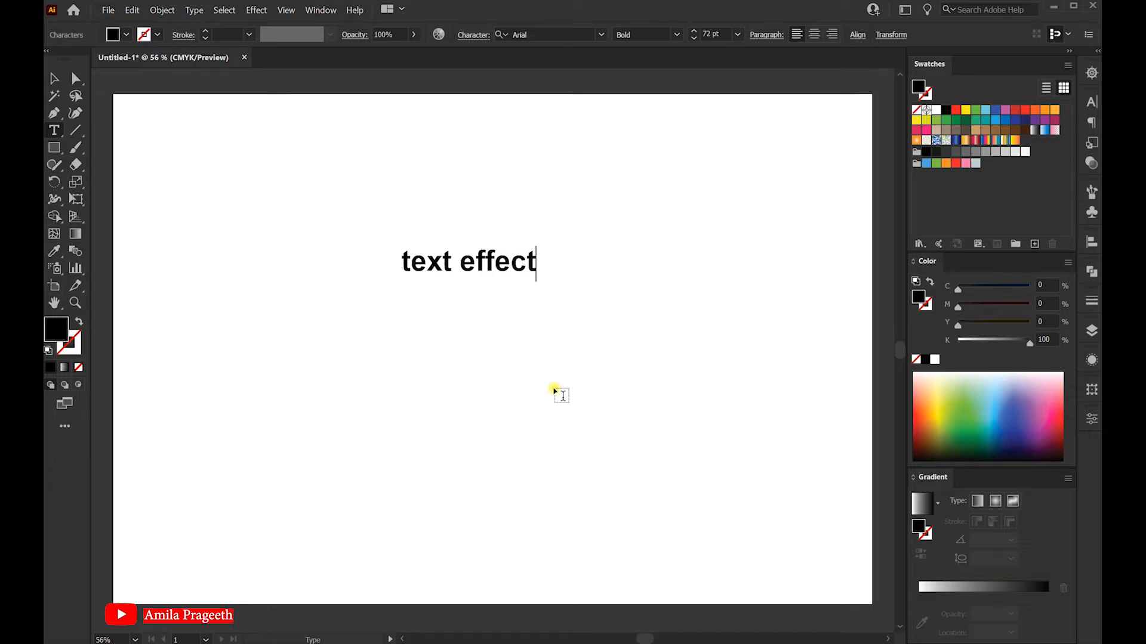
pyautogui.click(54, 79)
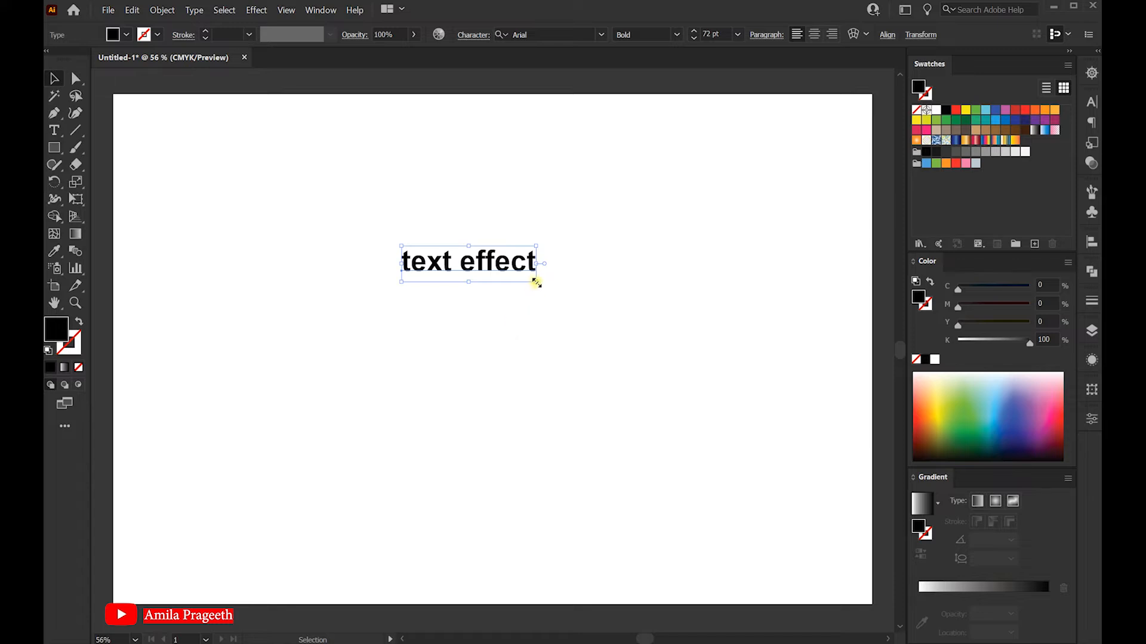
# Enlarge the text to about 244 pt around the artboard's middle and fill it with red
pyautogui.moveTo(537, 281); pyautogui.dragTo(696, 409)
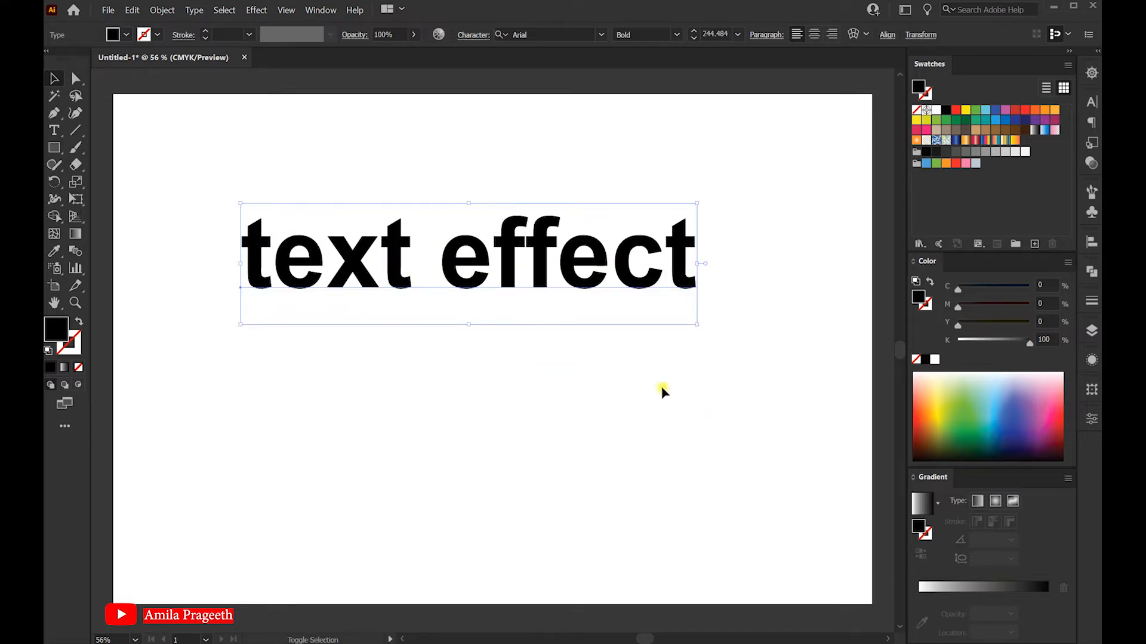
pyautogui.moveTo(486, 257); pyautogui.dragTo(521, 306)
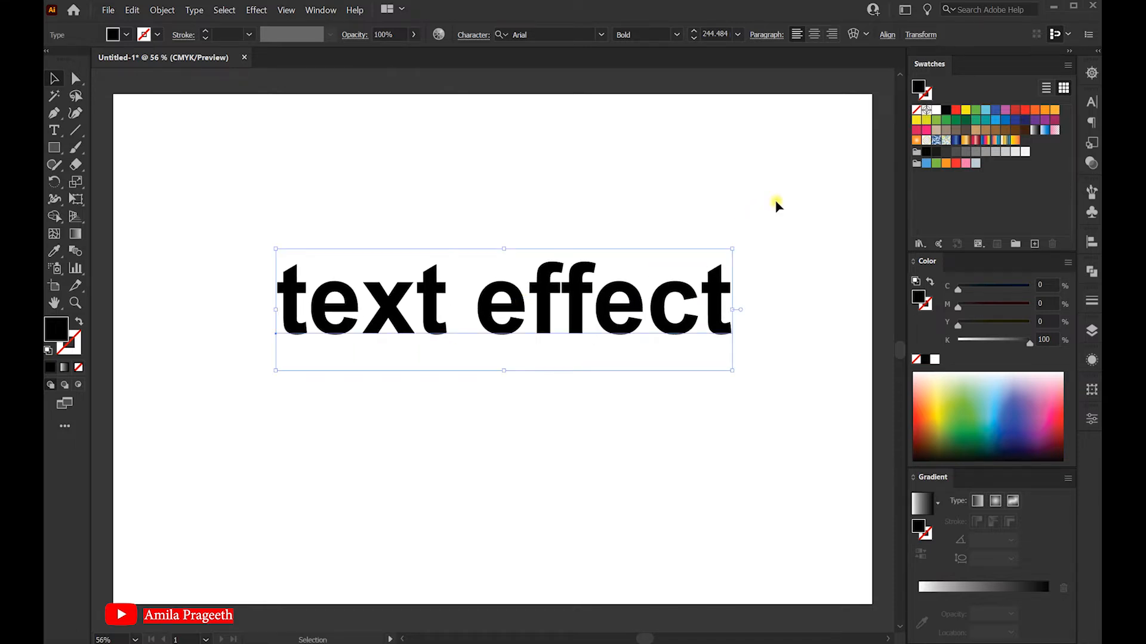
pyautogui.click(957, 111)
pyautogui.click(575, 187)
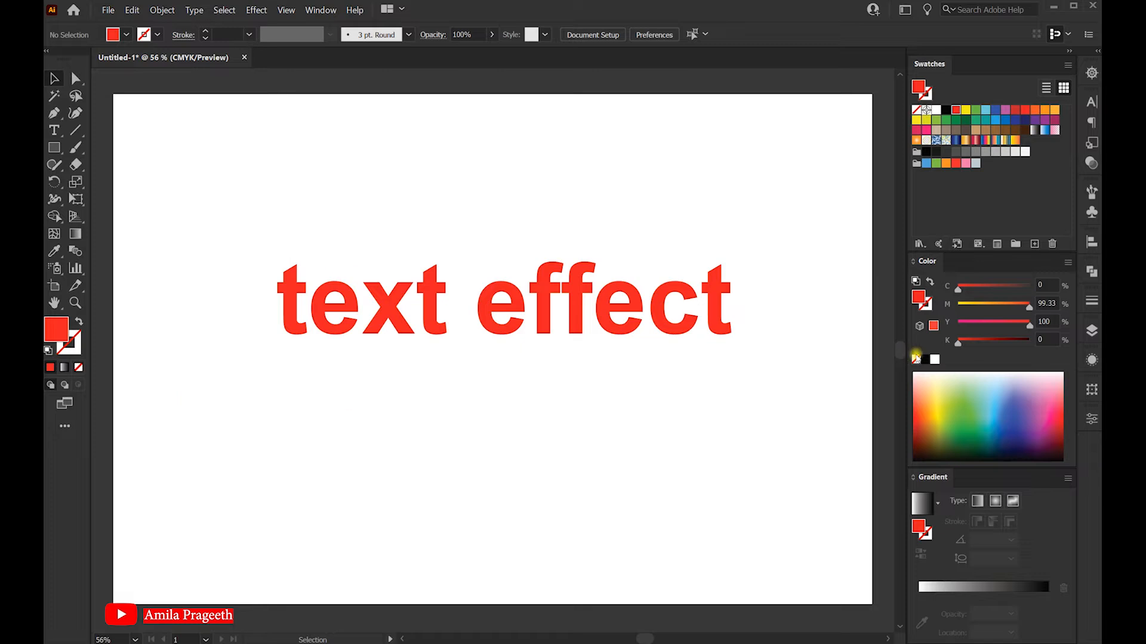
# Draw a black rectangle covering the whole artboard and send it to the back, behind the text
pyautogui.click(928, 360)
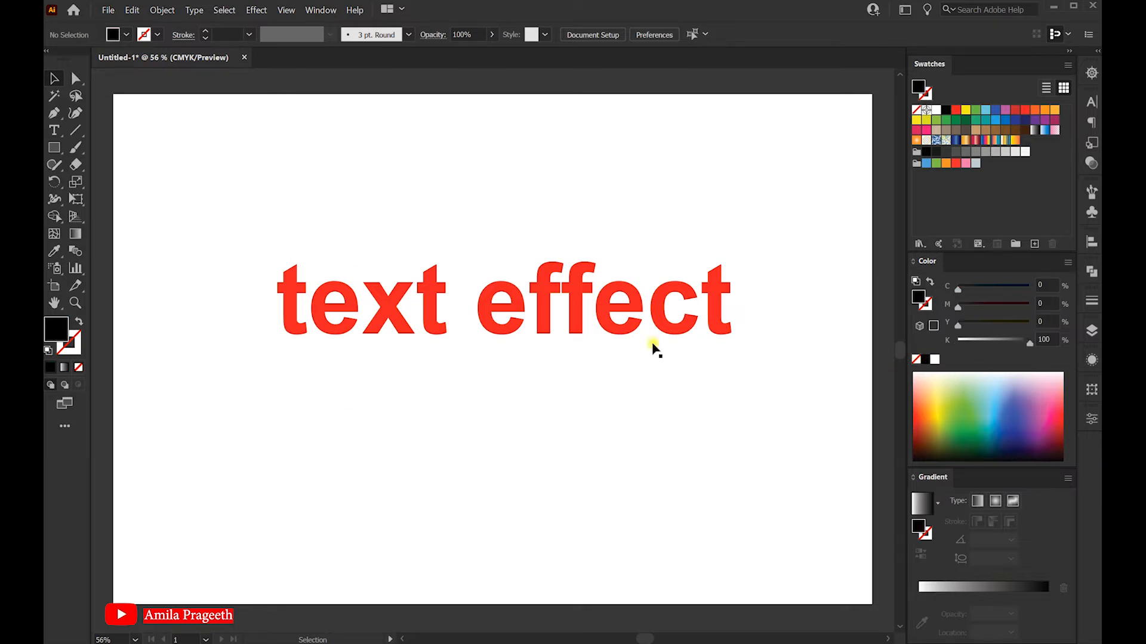
pyautogui.click(54, 150)
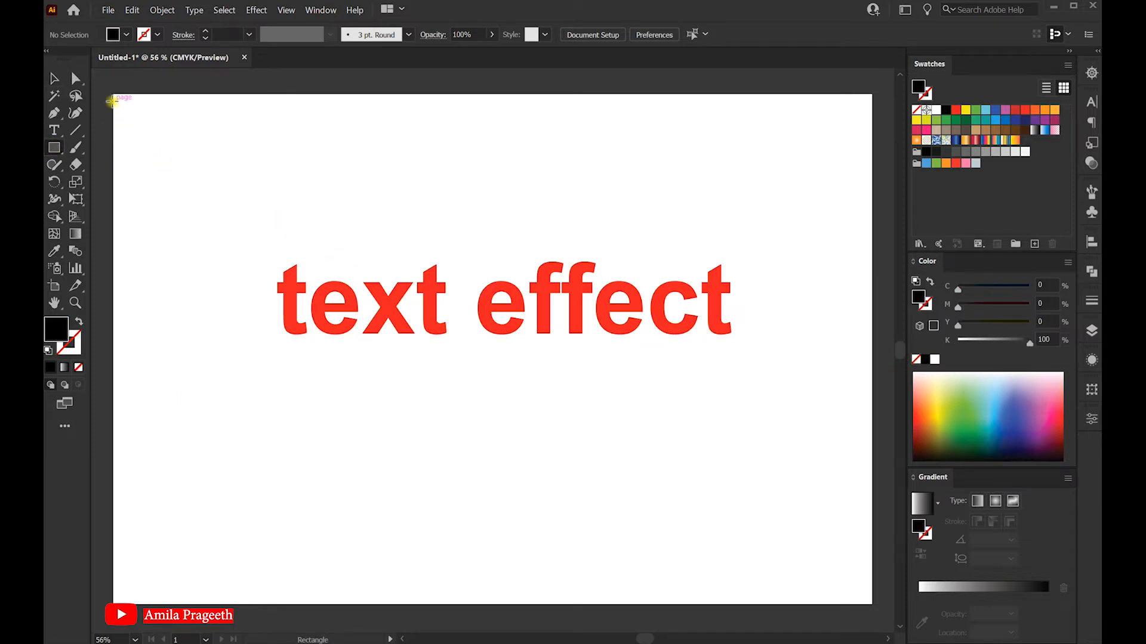
pyautogui.moveTo(113, 94); pyautogui.dragTo(872, 604)
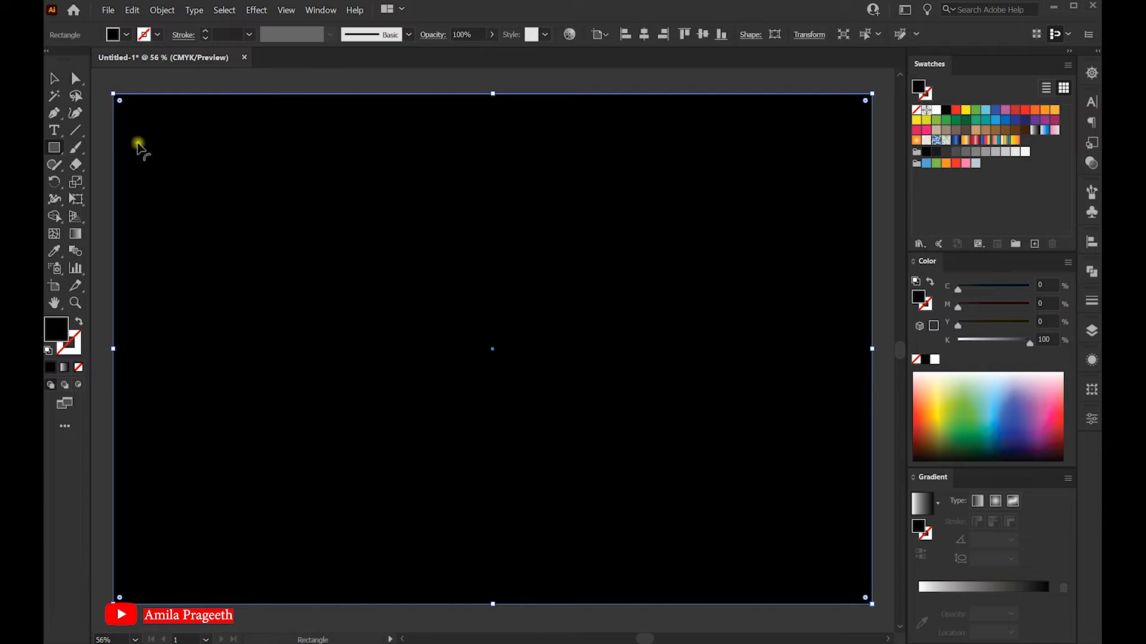
pyautogui.click(58, 78)
pyautogui.rightClick(303, 201)
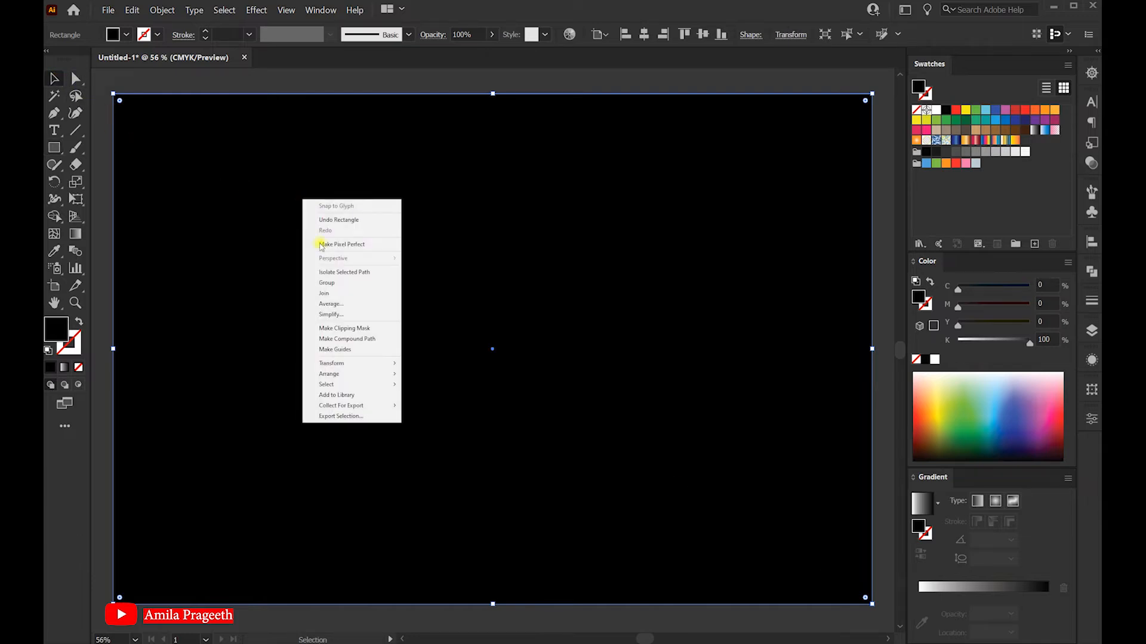
pyautogui.moveTo(349, 374)
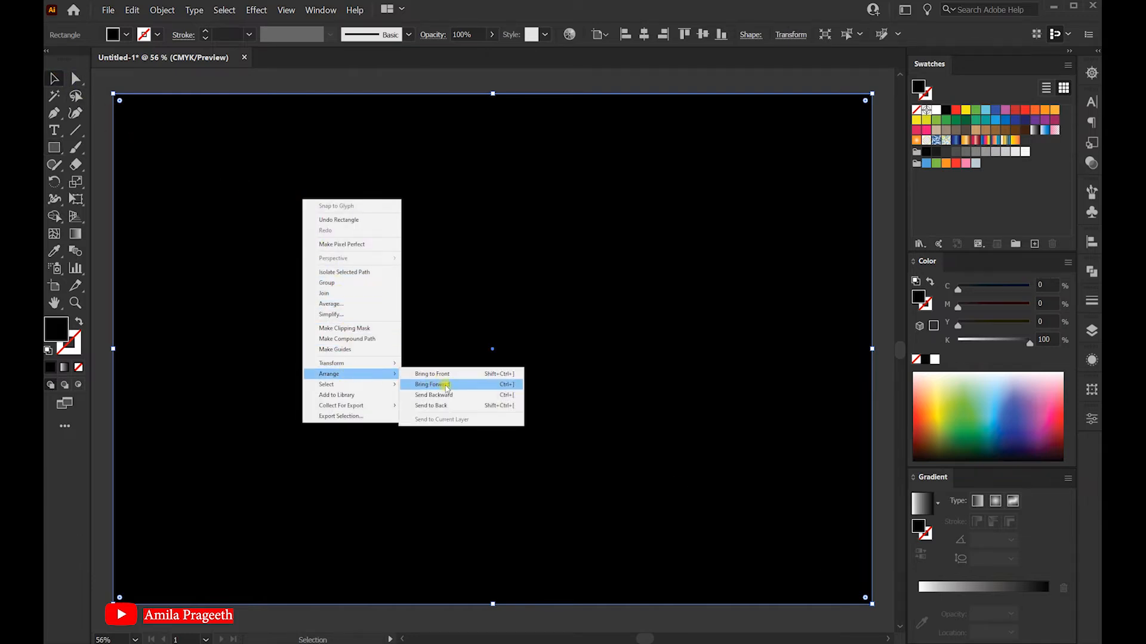
pyautogui.click(448, 405)
pyautogui.hotkey('ctrl', 'shift', 'a')
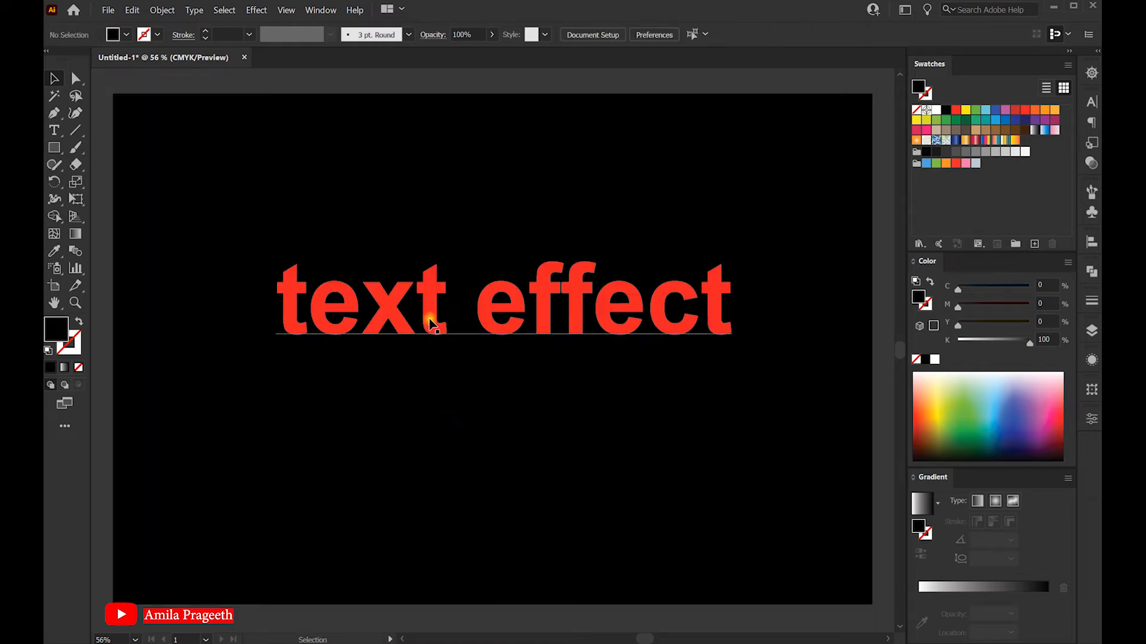
# Fill the text with very light grey and move it near the artboard's upper edge
pyautogui.moveTo(432, 321); pyautogui.dragTo(454, 327)
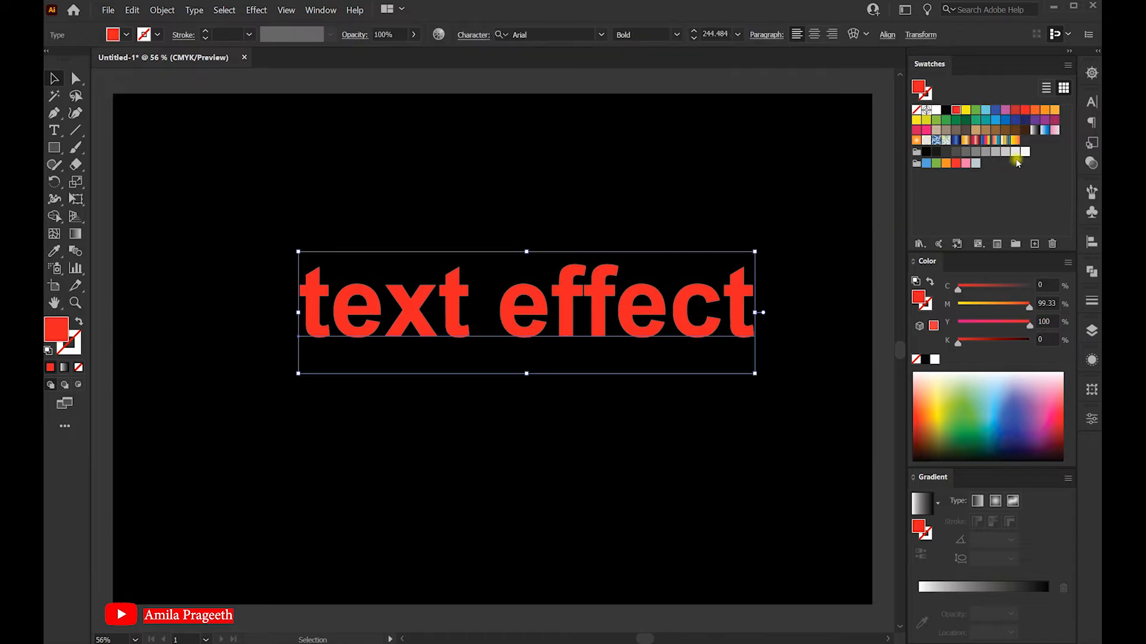
pyautogui.click(1015, 153)
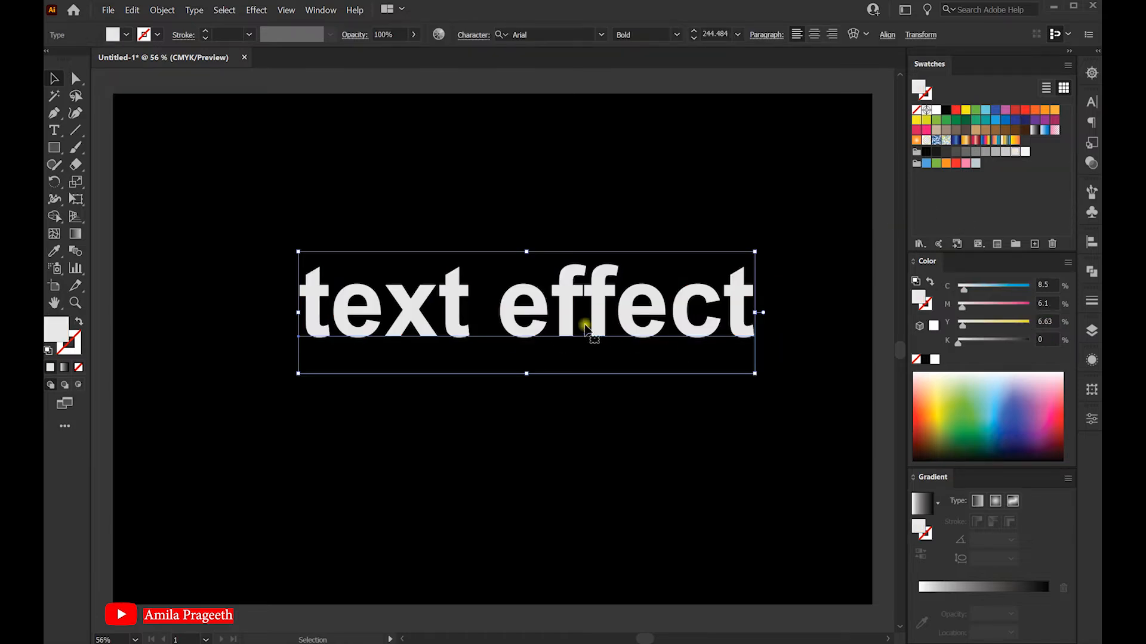
pyautogui.moveTo(540, 310); pyautogui.dragTo(535, 201)
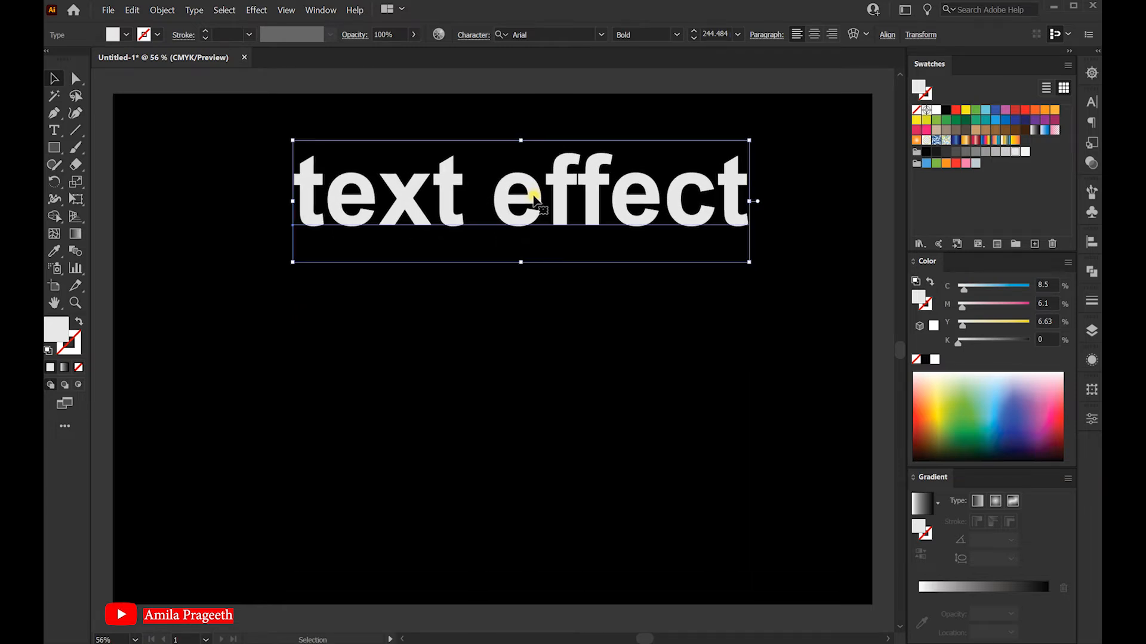
# Copy the text, paste it in place and move the duplicate to the lower part of the artboard
pyautogui.click(136, 12)
pyautogui.click(154, 58)
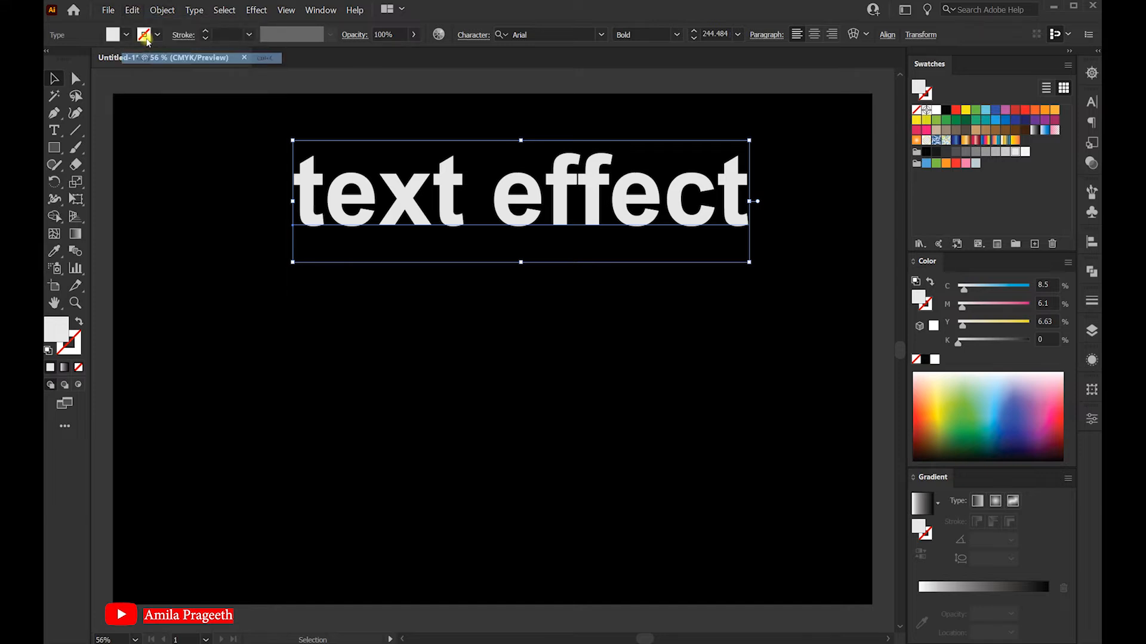
pyautogui.click(133, 10)
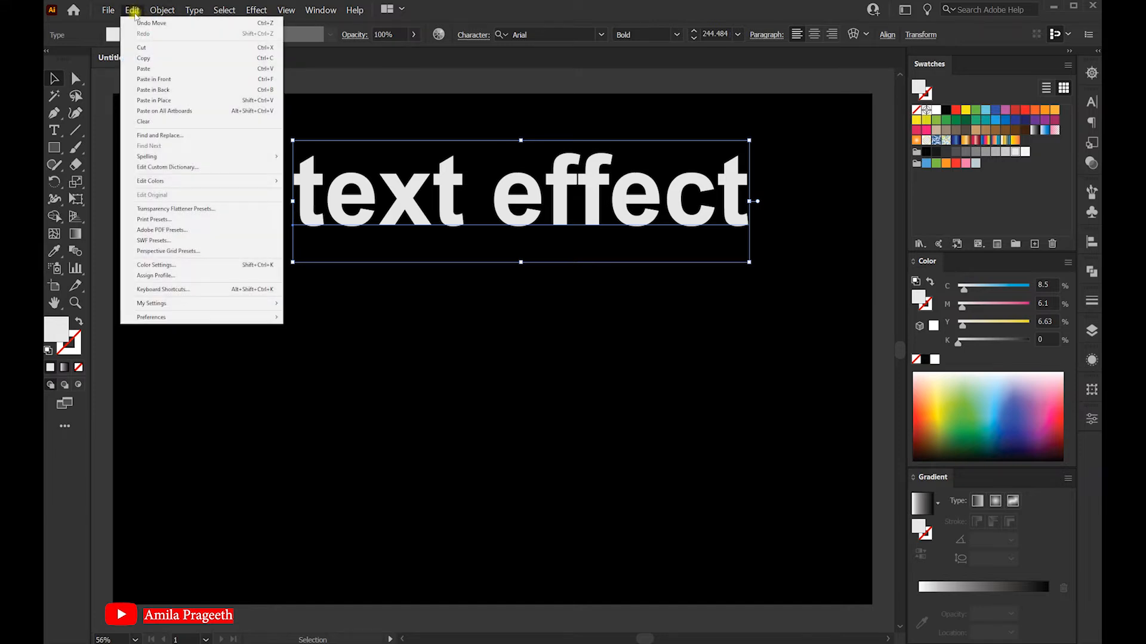
pyautogui.click(167, 100)
pyautogui.moveTo(447, 212); pyautogui.dragTo(349, 543)
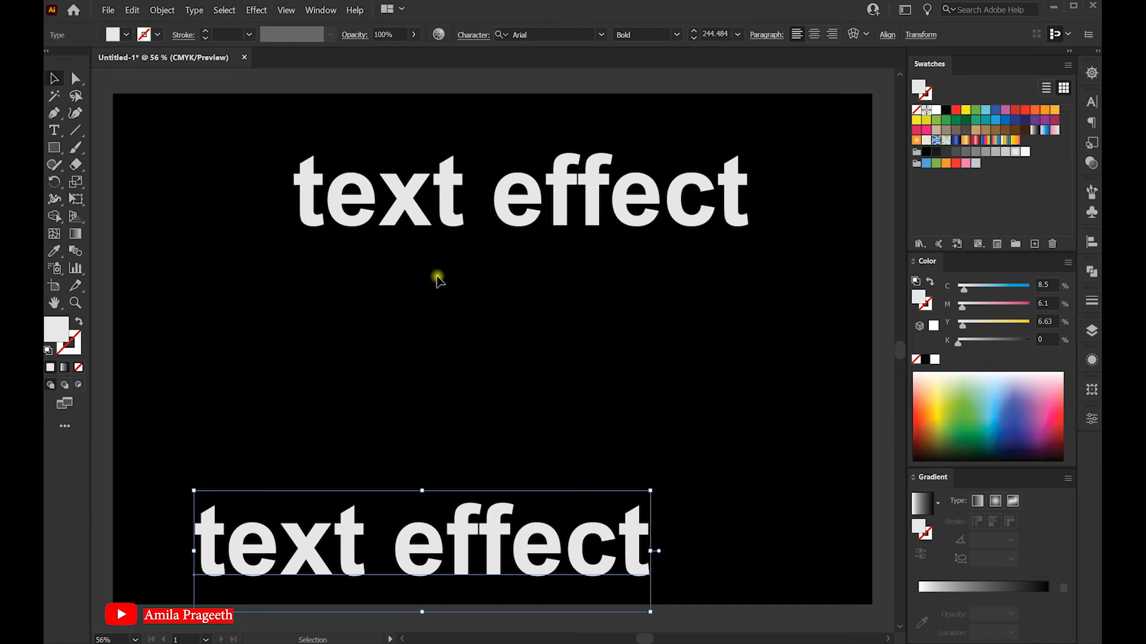
# Apply 3D Extrude & Bevel to the upper text with the Isometric Top position and an extrude depth of 494 pt
pyautogui.click(412, 194)
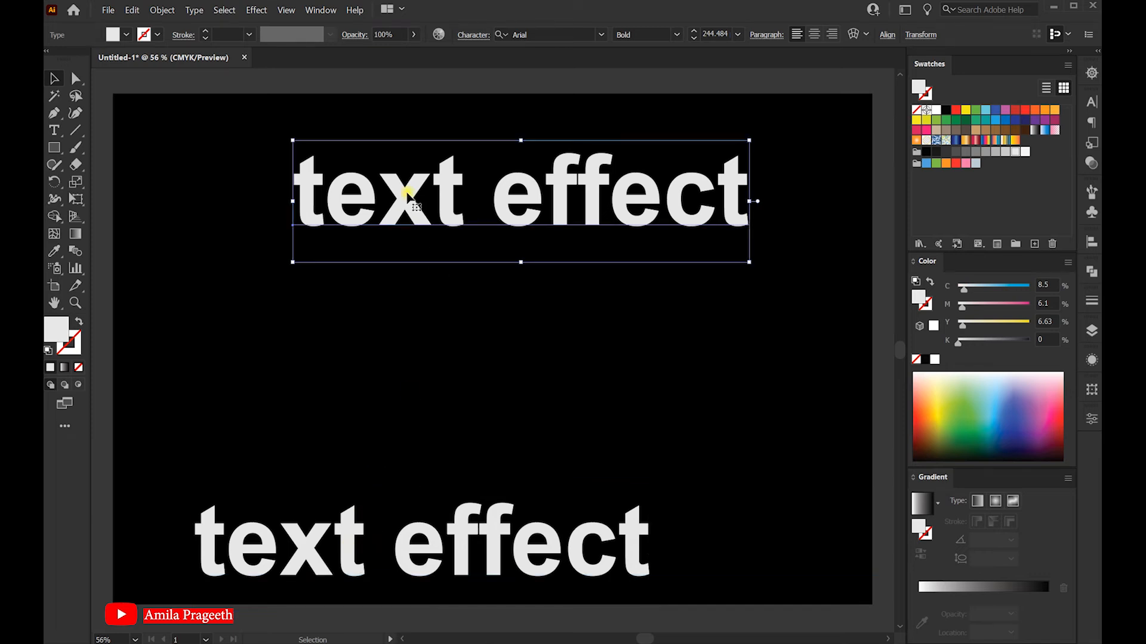
pyautogui.click(256, 11)
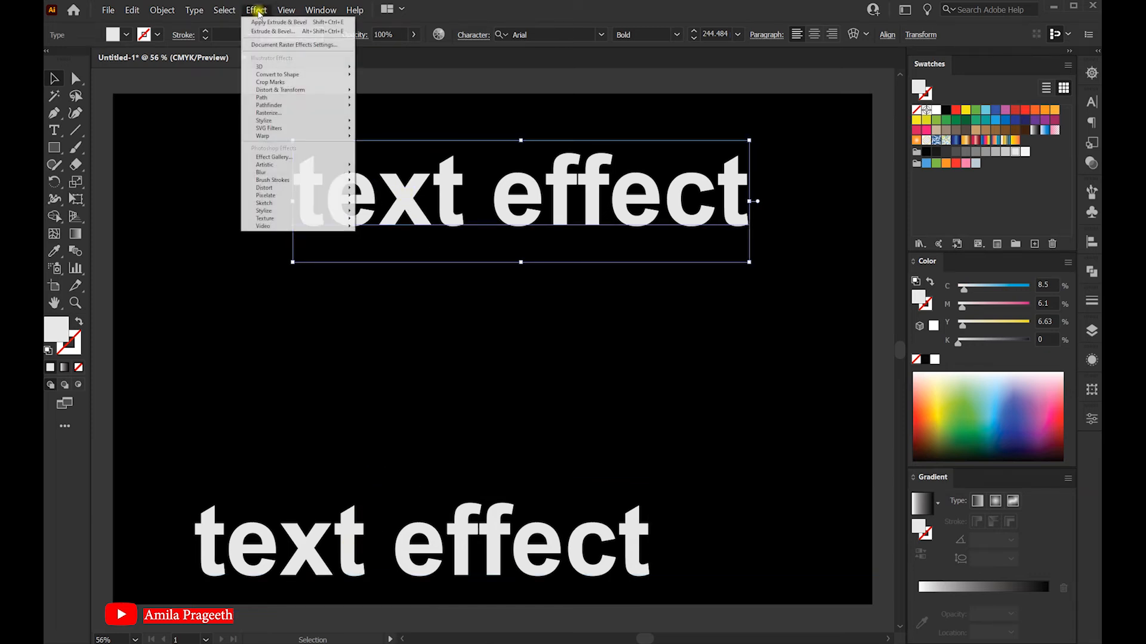
pyautogui.moveTo(270, 68)
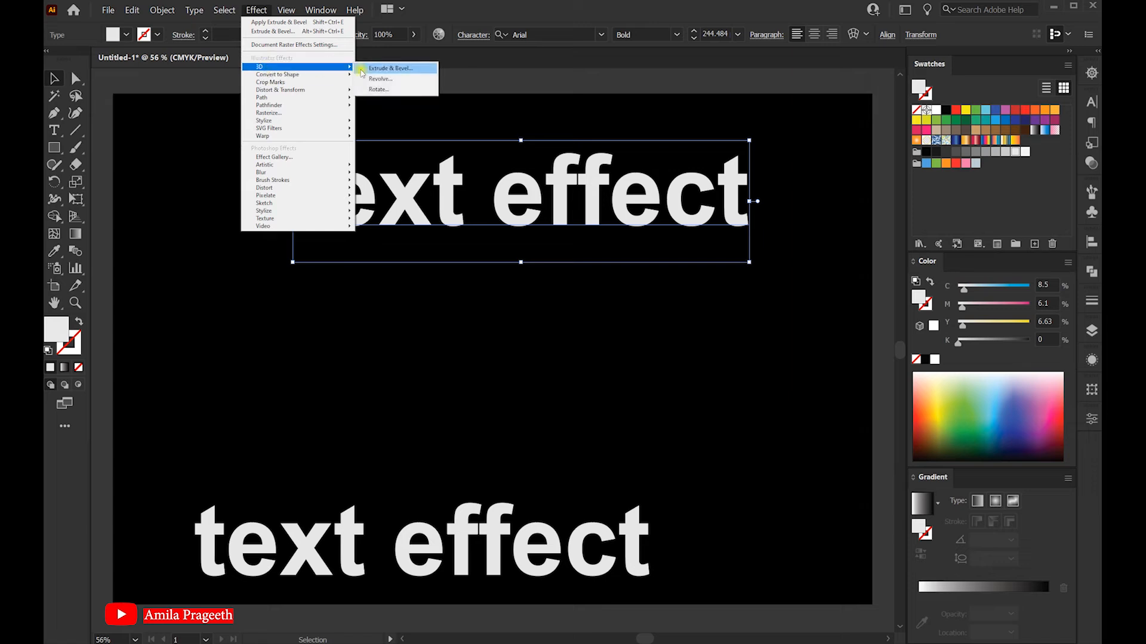
pyautogui.click(383, 69)
pyautogui.moveTo(881, 105); pyautogui.dragTo(880, 69)
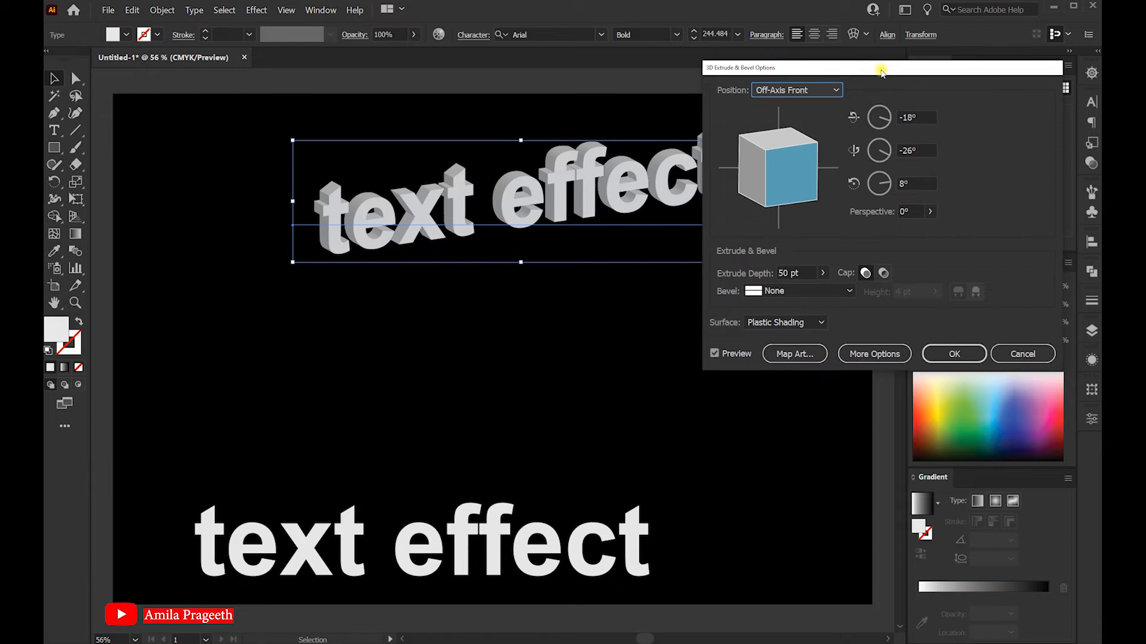
pyautogui.click(837, 90)
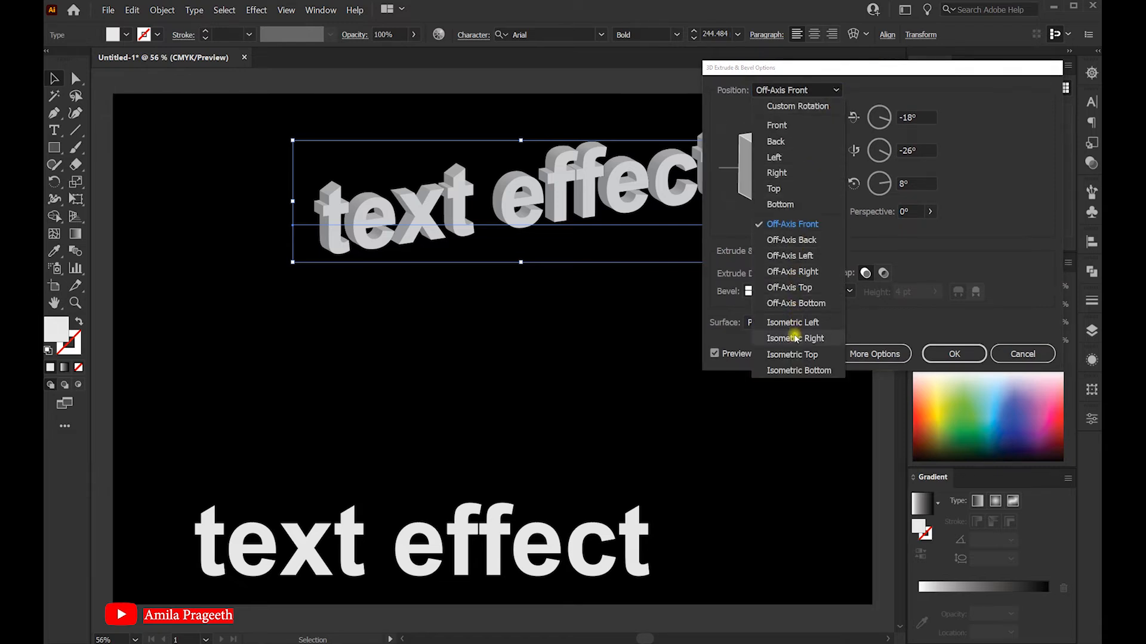
pyautogui.click(799, 357)
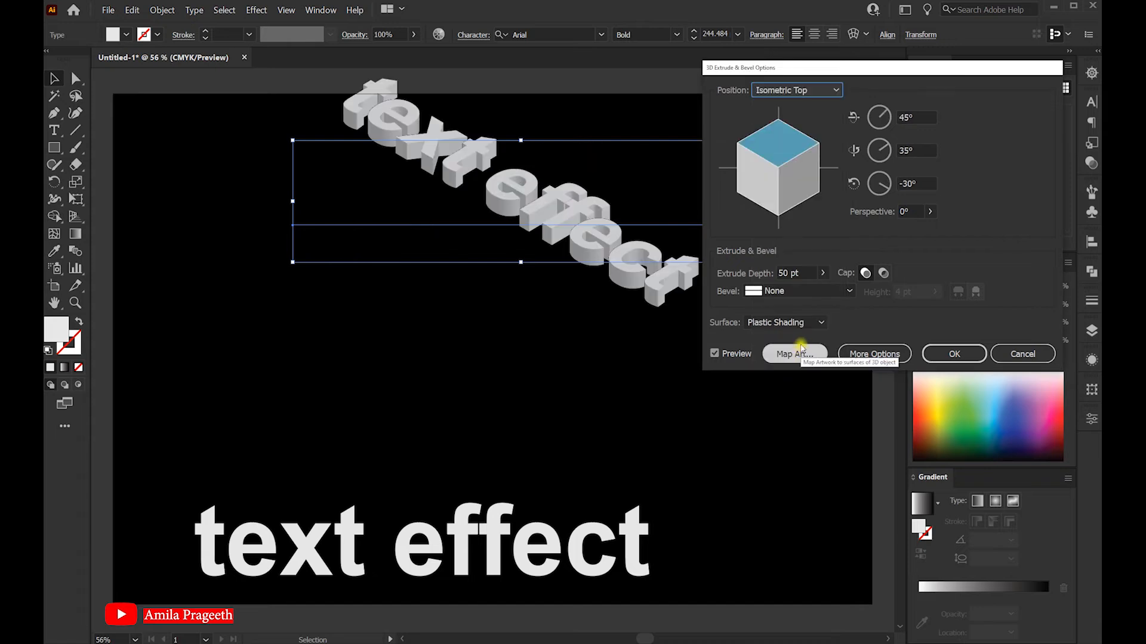
pyautogui.click(823, 273)
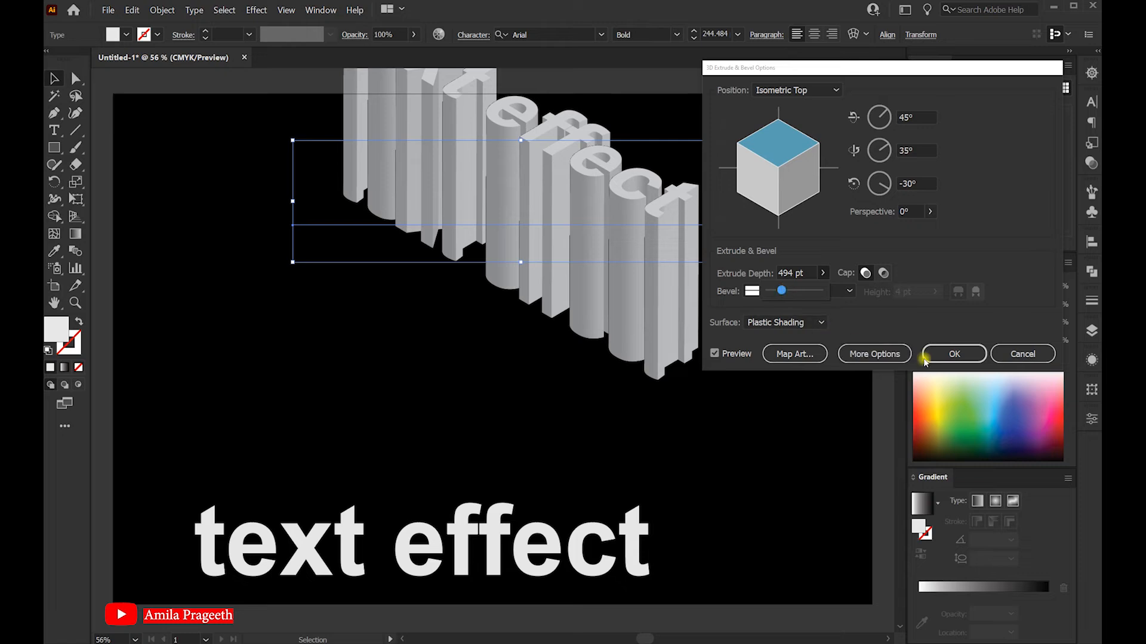
pyautogui.click(952, 355)
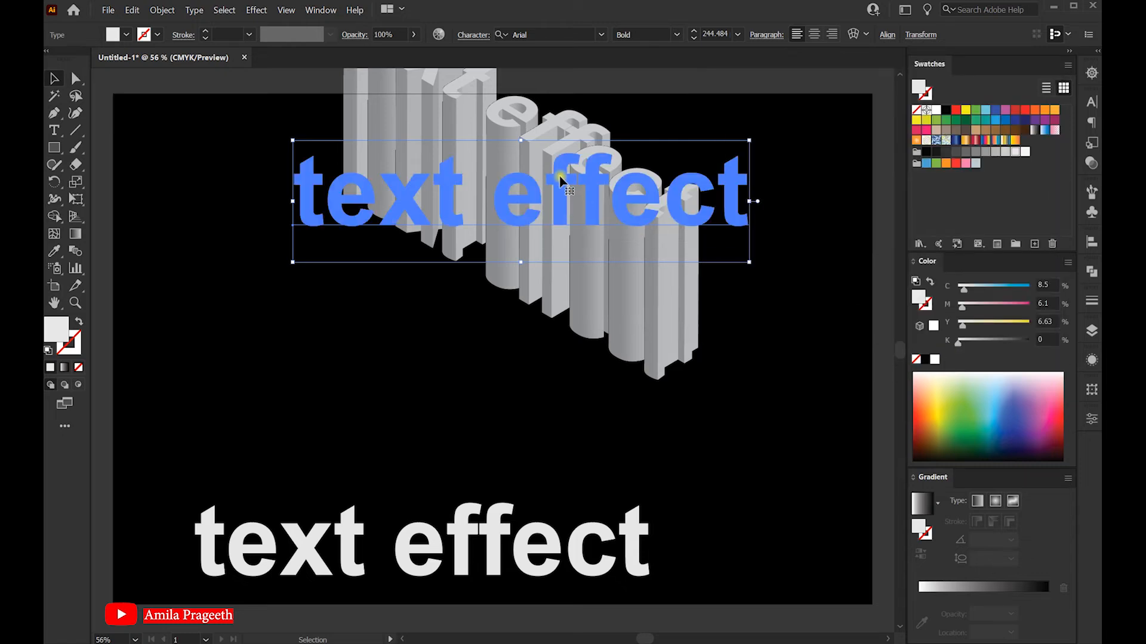
# Move the extruded text fully onto the artboard and expand its appearance
pyautogui.moveTo(501, 122); pyautogui.dragTo(616, 230)
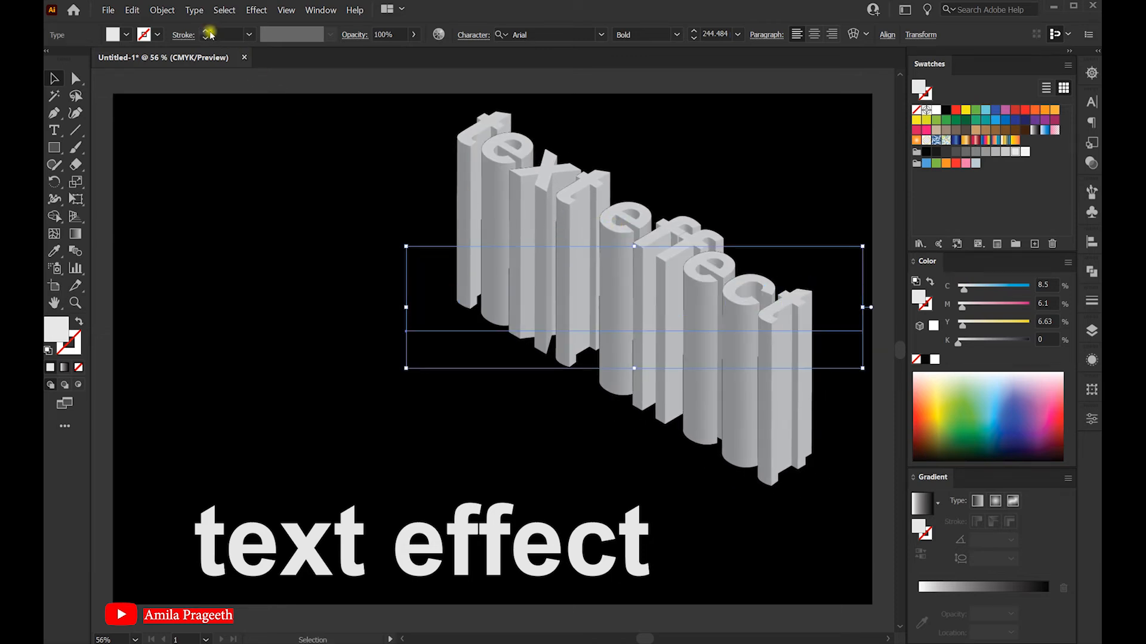
pyautogui.click(162, 10)
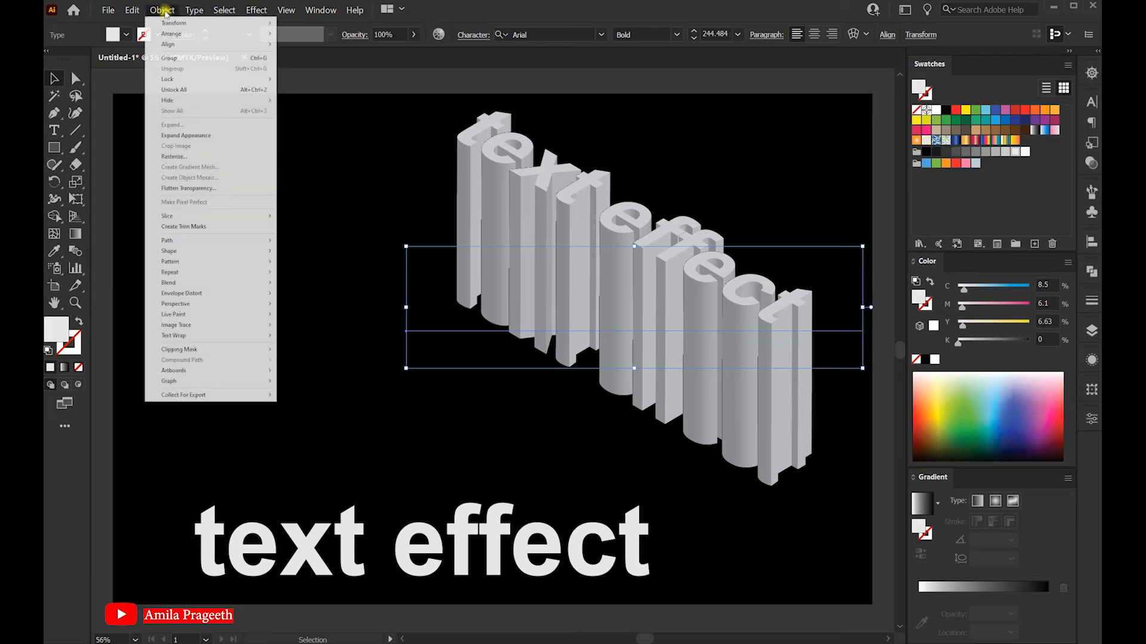
pyautogui.click(204, 136)
pyautogui.click(382, 232)
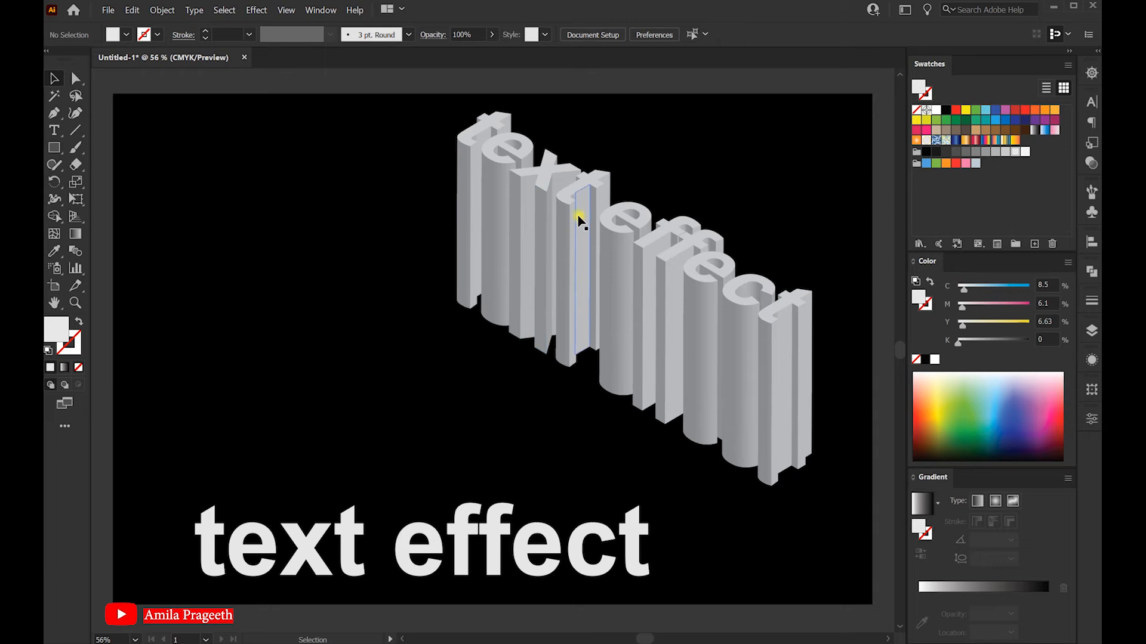
# Place the extruded text in the artboard's lower left area and the flat text copy in its upper right
pyautogui.moveTo(568, 216); pyautogui.dragTo(287, 284)
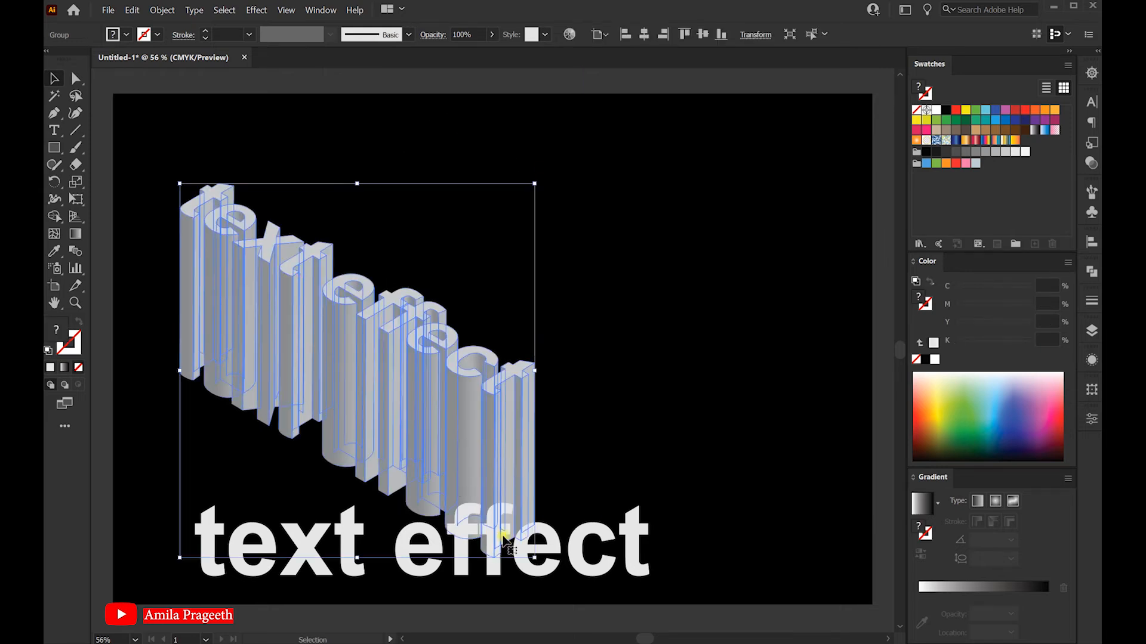
pyautogui.click(655, 564)
pyautogui.moveTo(643, 562); pyautogui.dragTo(797, 211)
pyautogui.moveTo(459, 383); pyautogui.dragTo(434, 410)
pyautogui.click(619, 414)
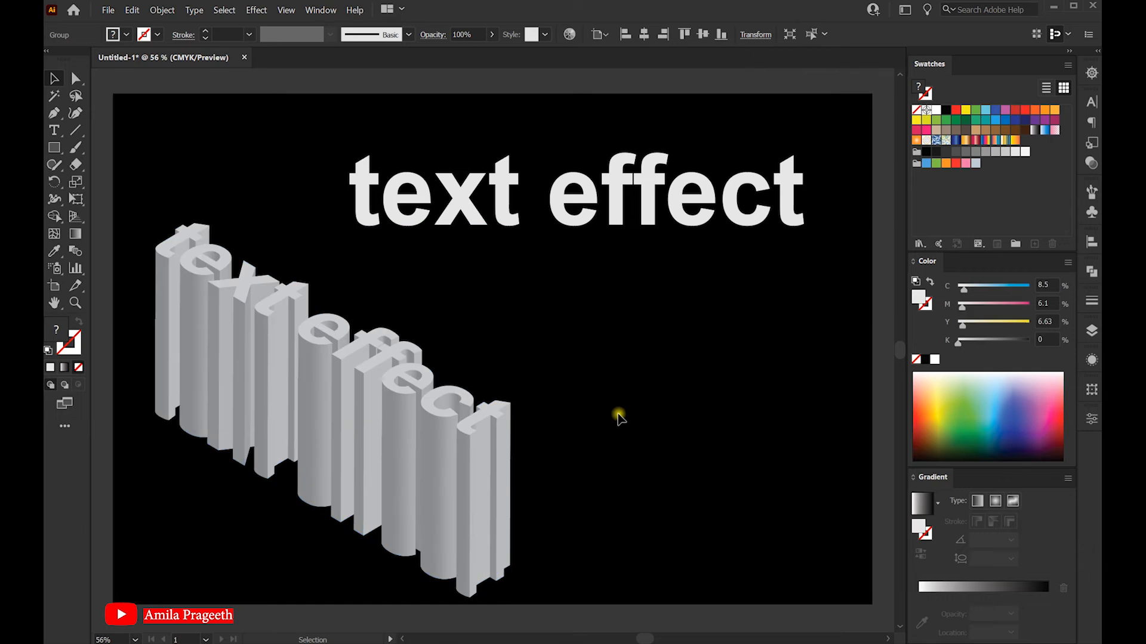
# Apply 3D Extrude & Bevel to the flat upper text with the Off-Axis Front position and an extrude depth of 513 pt
pyautogui.click(502, 208)
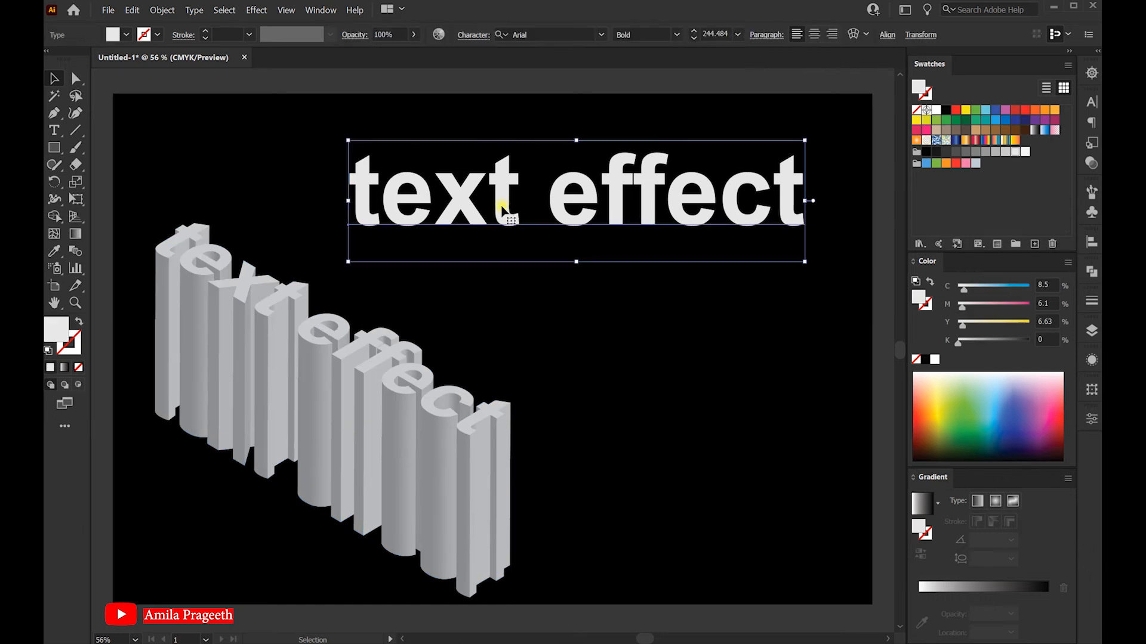
pyautogui.click(257, 10)
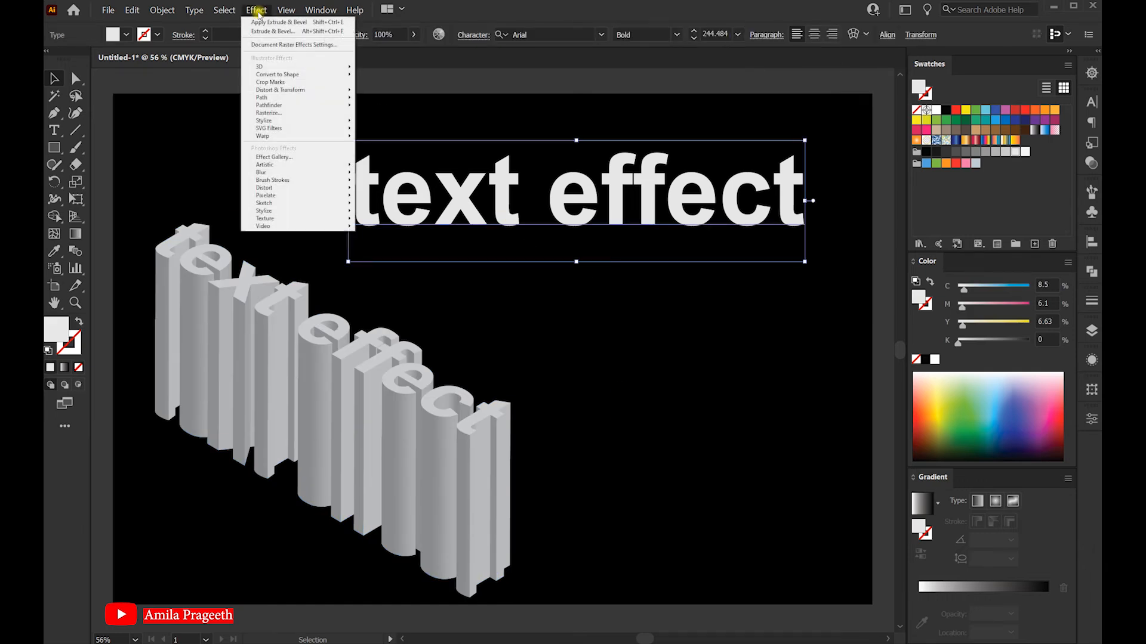
pyautogui.moveTo(280, 66)
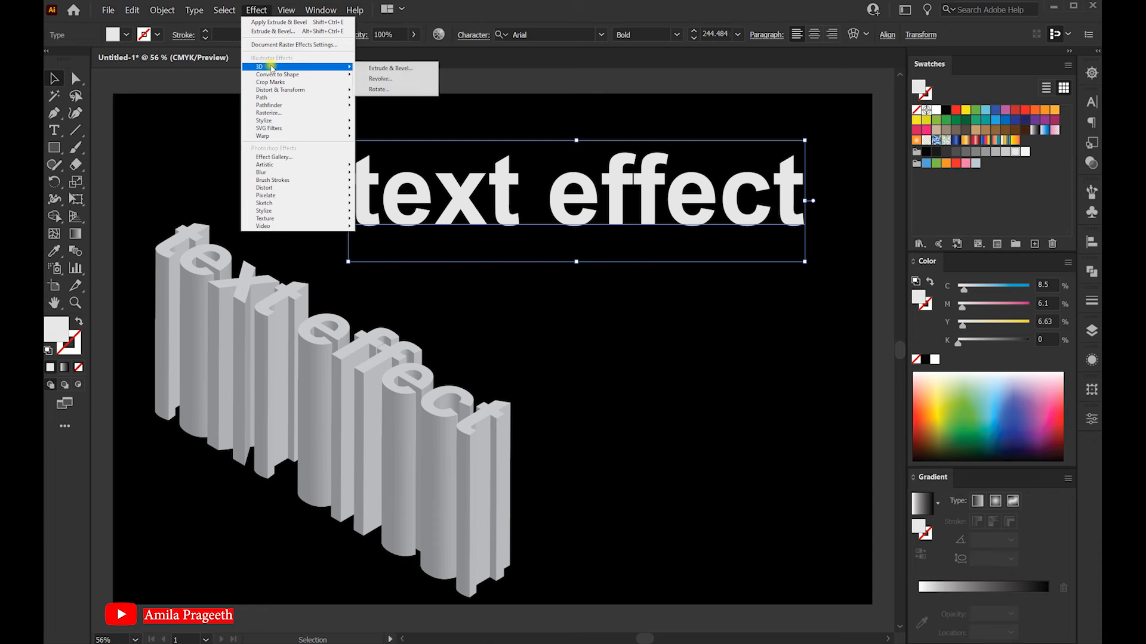
pyautogui.click(374, 70)
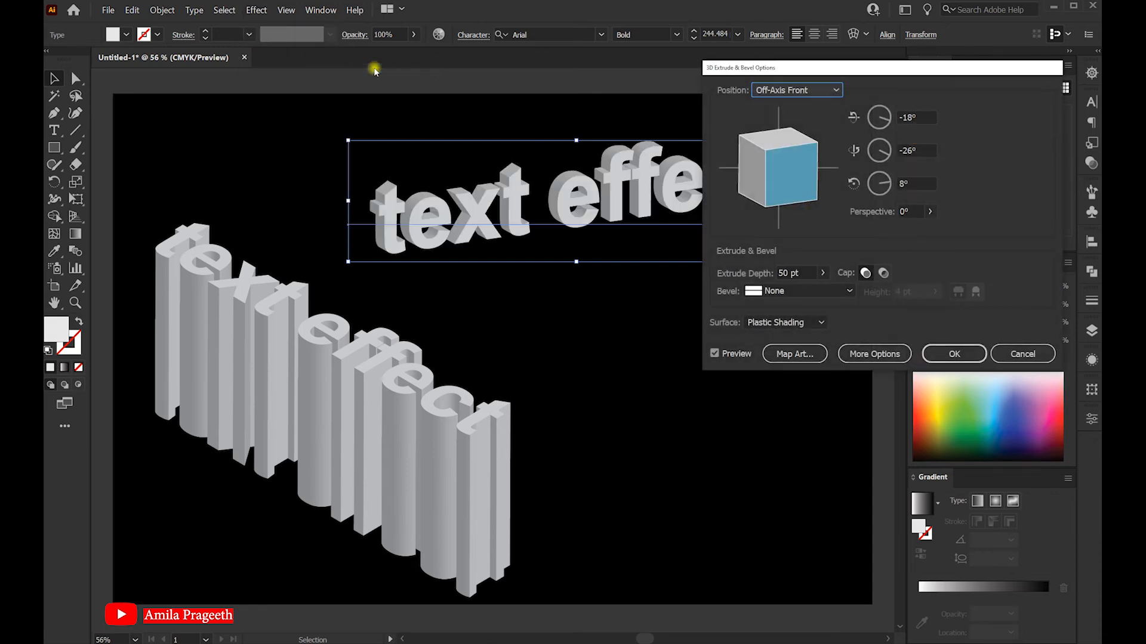
pyautogui.click(823, 273)
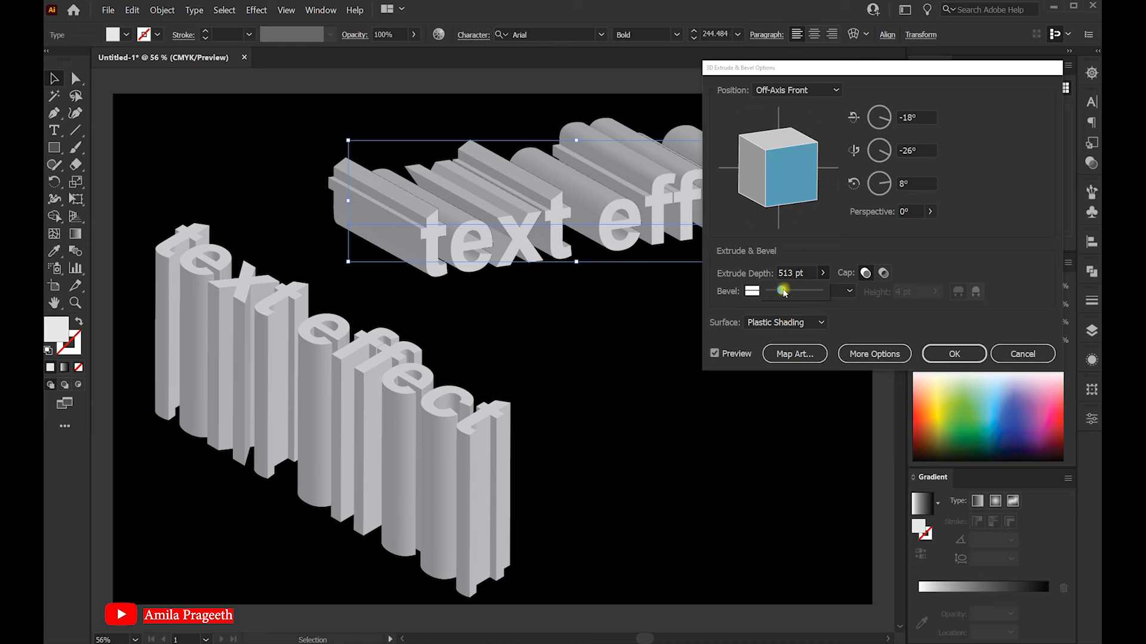
pyautogui.click(954, 354)
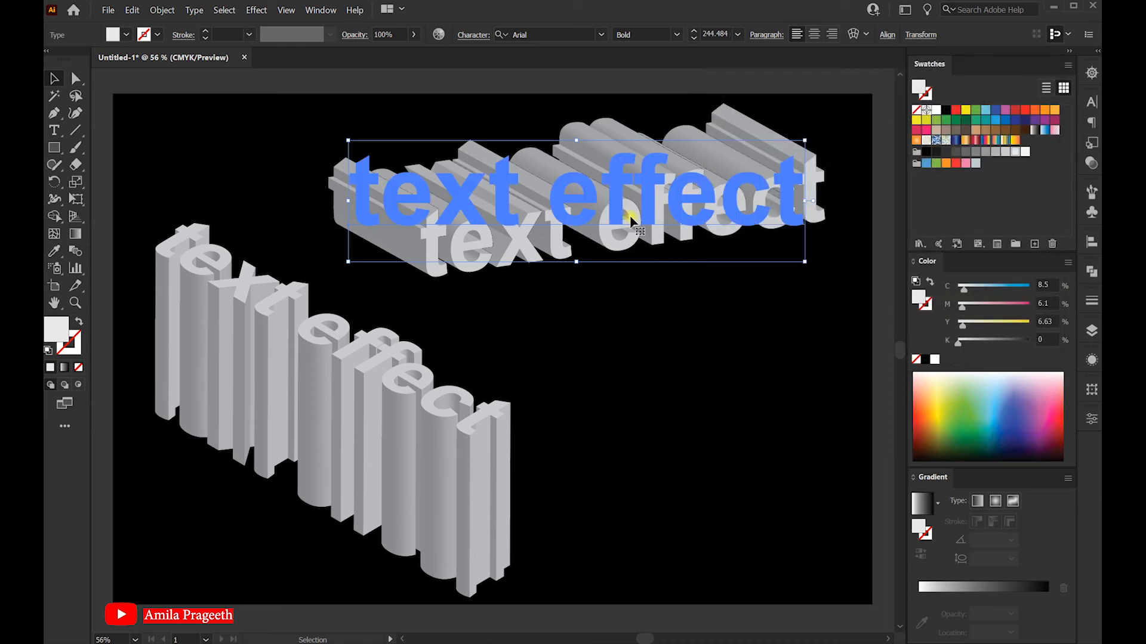
# Move the upper extruded text slightly down on the artboard and expand its appearance
pyautogui.moveTo(621, 199); pyautogui.dragTo(624, 237)
pyautogui.click(162, 10)
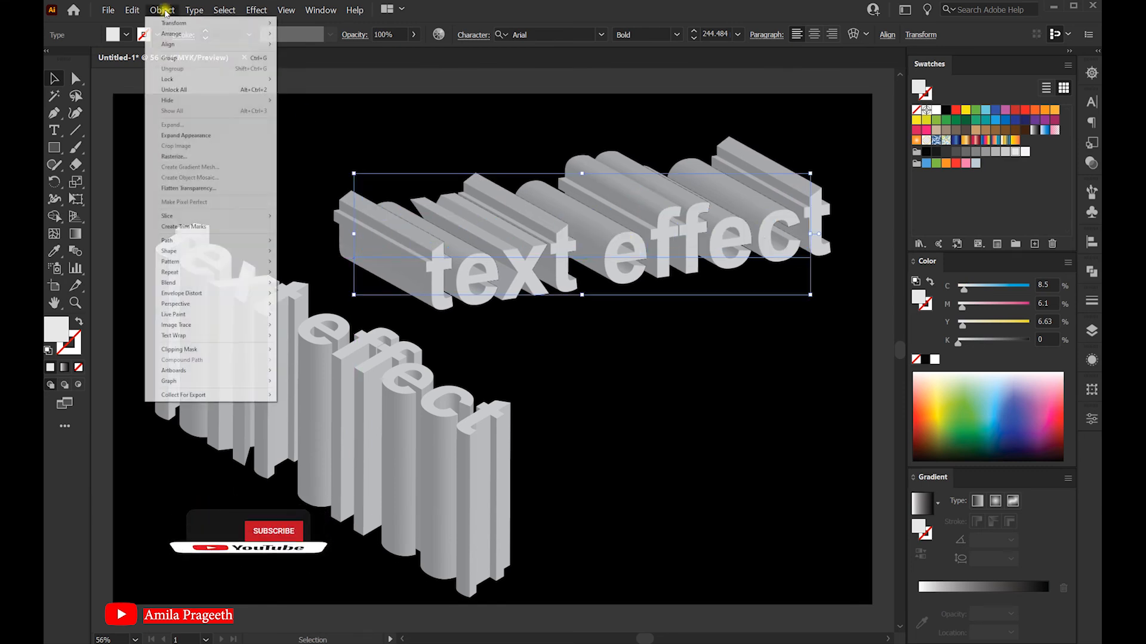
pyautogui.click(186, 136)
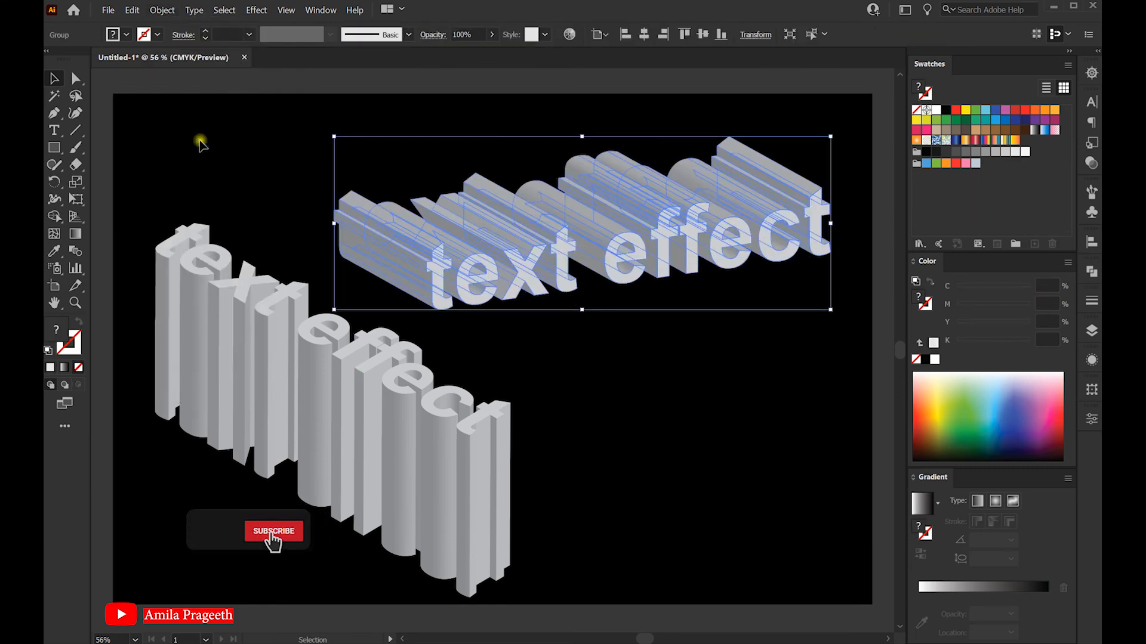
pyautogui.click(709, 382)
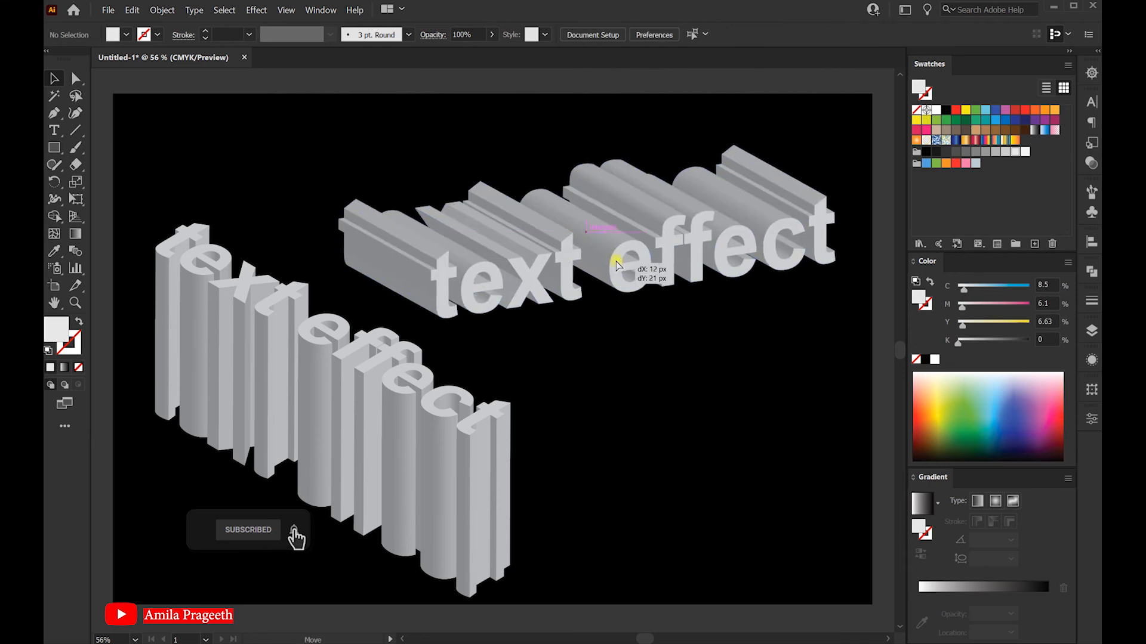
# Enlarge the upper extruded text slightly and reposition it in the artboard's upper right area
pyautogui.click(615, 258)
pyautogui.moveTo(833, 308); pyautogui.dragTo(851, 315)
pyautogui.moveTo(643, 253); pyautogui.dragTo(635, 240)
pyautogui.click(716, 374)
# Move the tall isometric text on the artboard's left side slightly up and right and enlarge it a little
pyautogui.moveTo(469, 481); pyautogui.dragTo(468, 445)
pyautogui.moveTo(512, 565); pyautogui.dragTo(519, 568)
pyautogui.moveTo(448, 416); pyautogui.dragTo(467, 435)
pyautogui.click(653, 462)
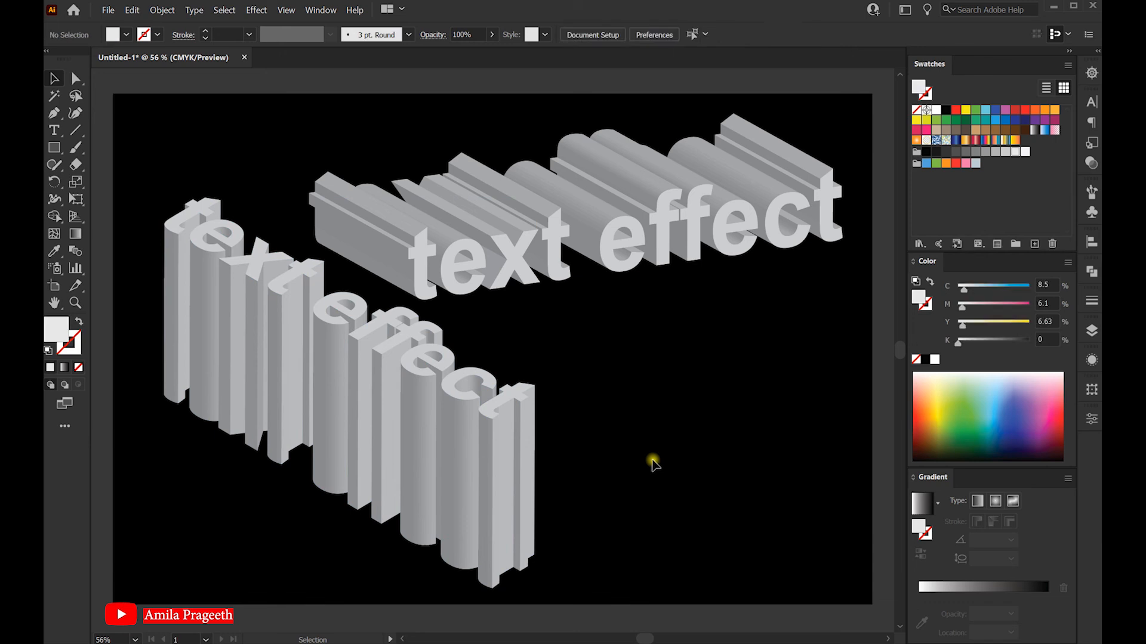